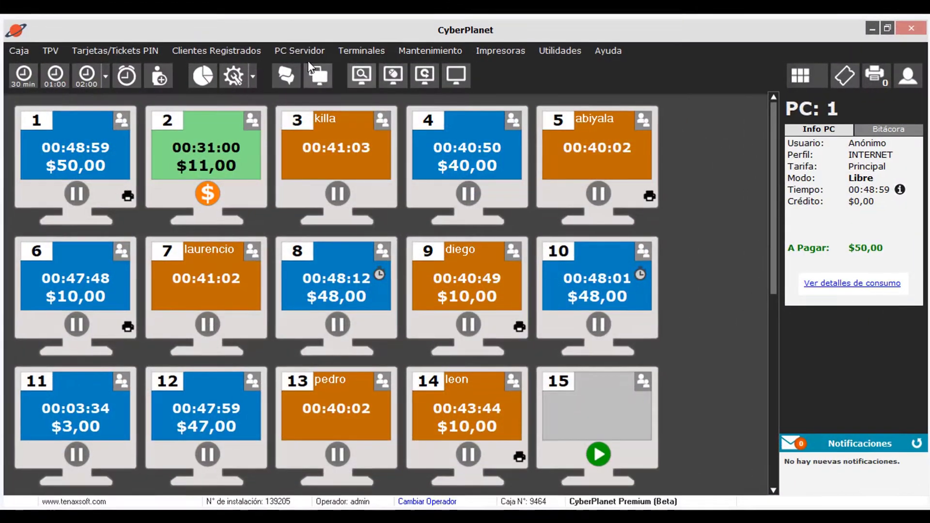
- Open the TPV Remoto settings under Punto de Venta in the server PC's configuration
left_click(298, 46)
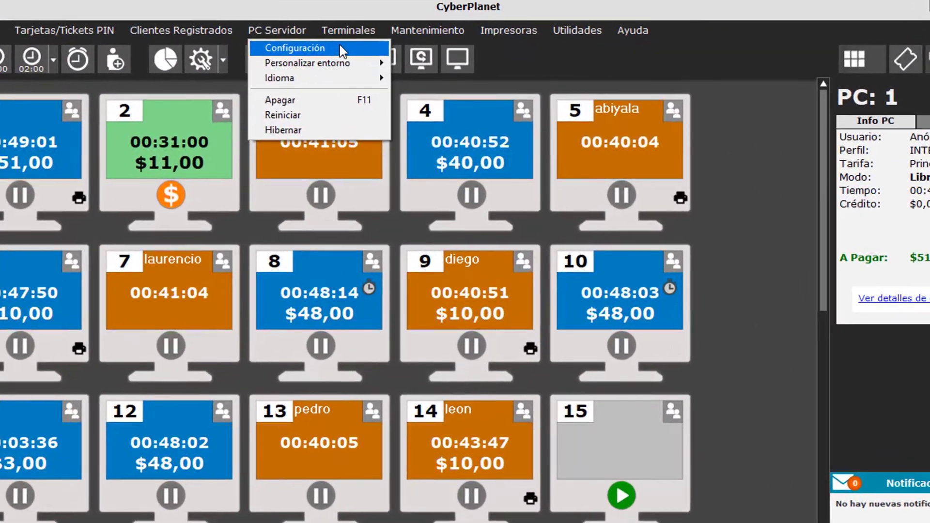
left_click(304, 53)
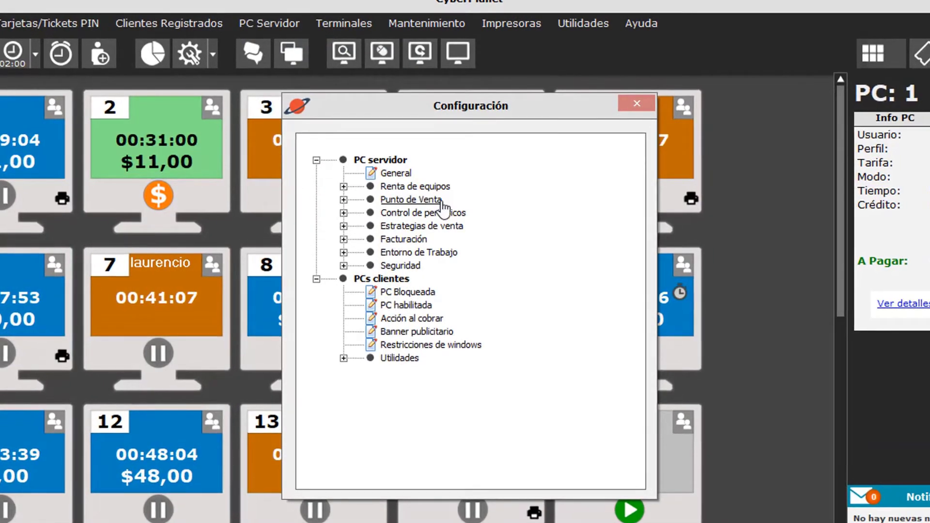
double_click(439, 203)
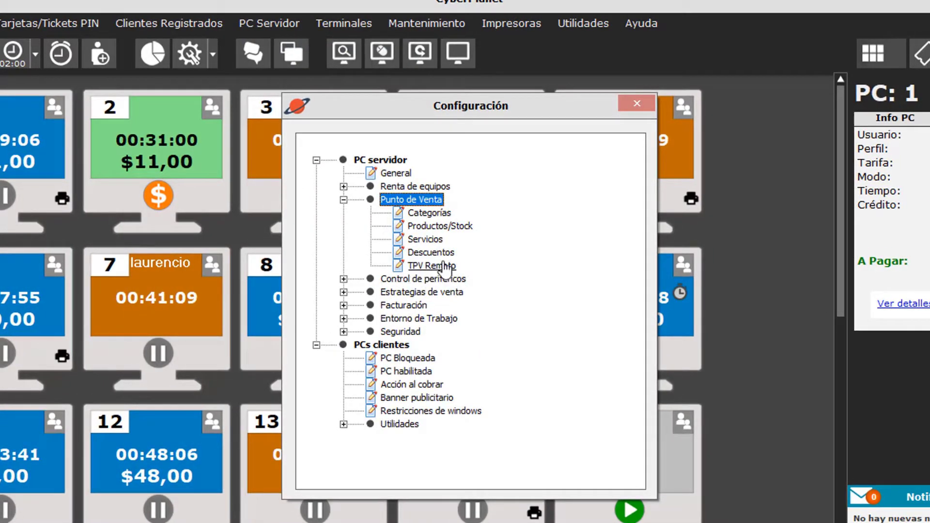
double_click(442, 266)
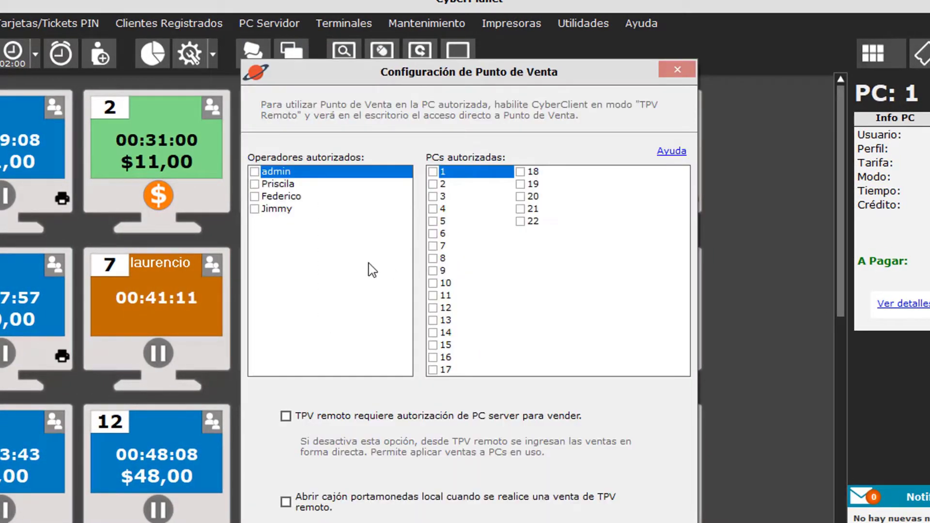
- Authorize the third and fourth listed operators and PC 15 for remote TPV sales
left_click(255, 209)
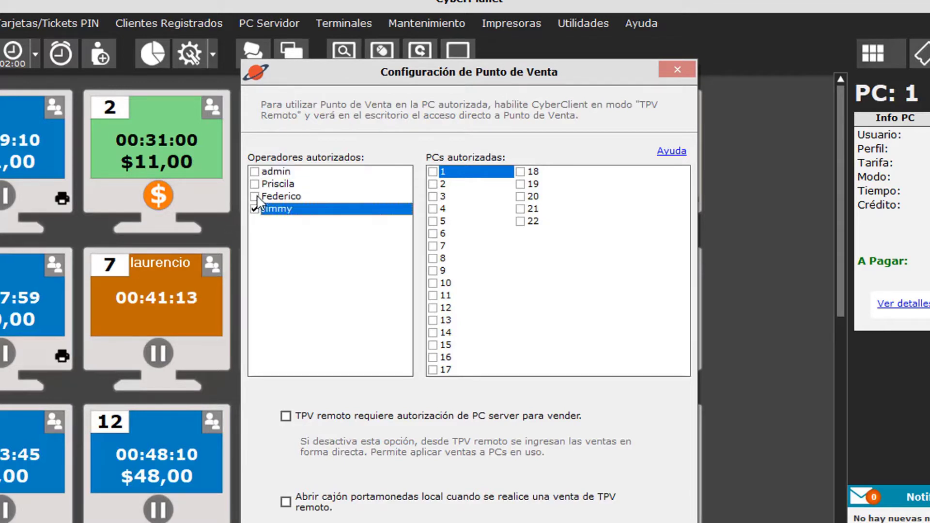
left_click(255, 197)
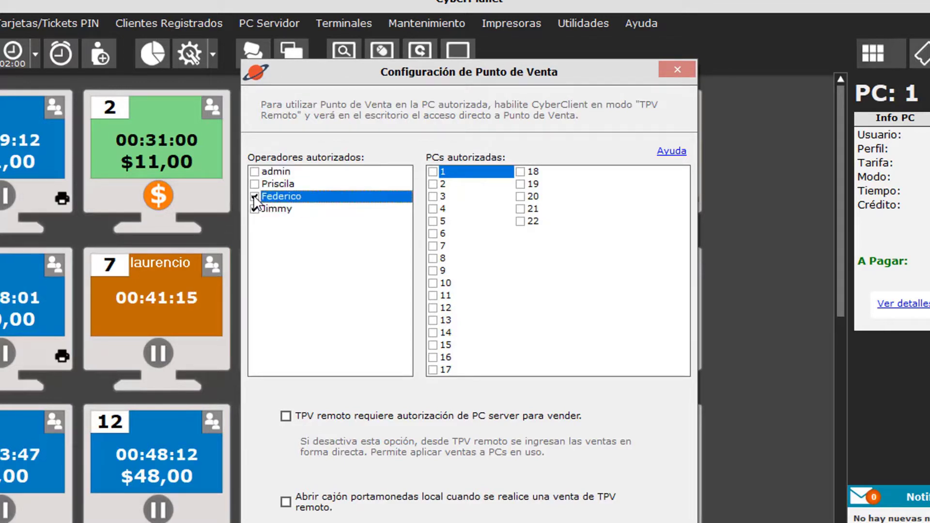
left_click(433, 345)
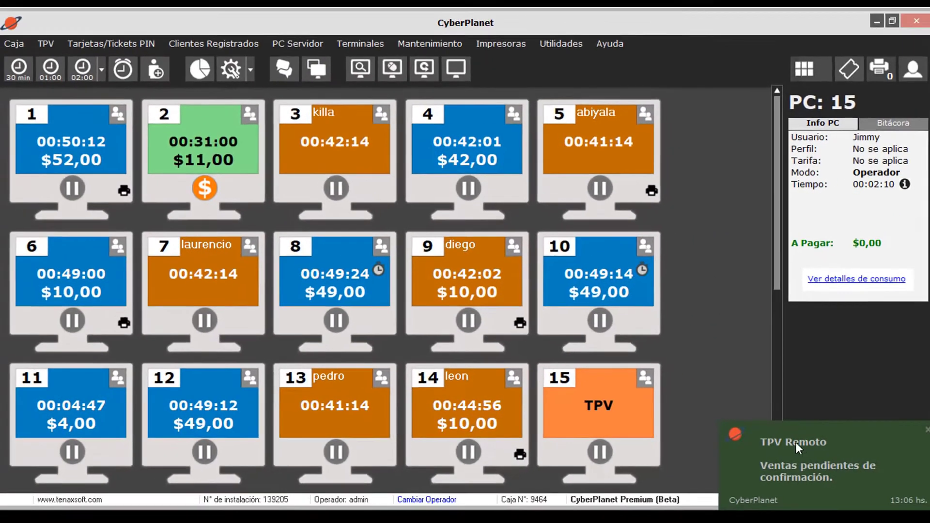
- Charge the $125,00 pending sale from the TPV Remoto notification
left_click(795, 442)
left_click(394, 209)
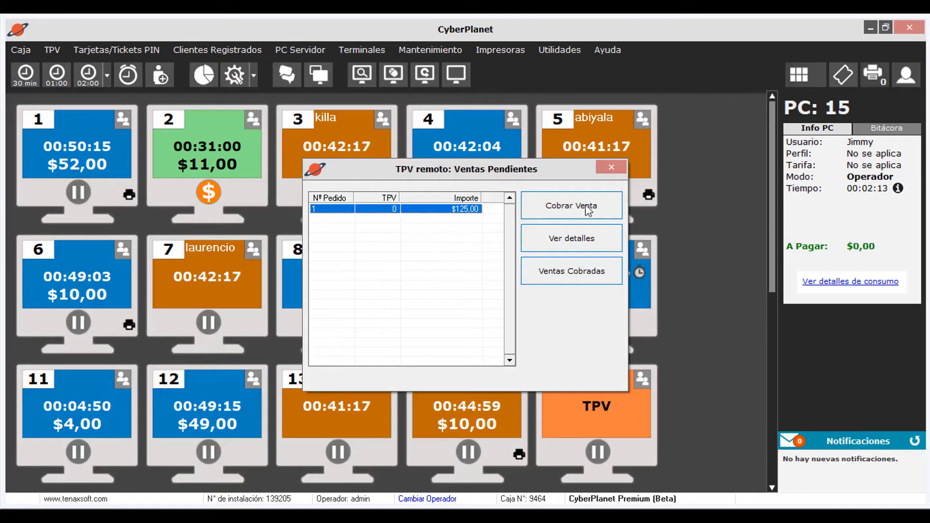
left_click(604, 205)
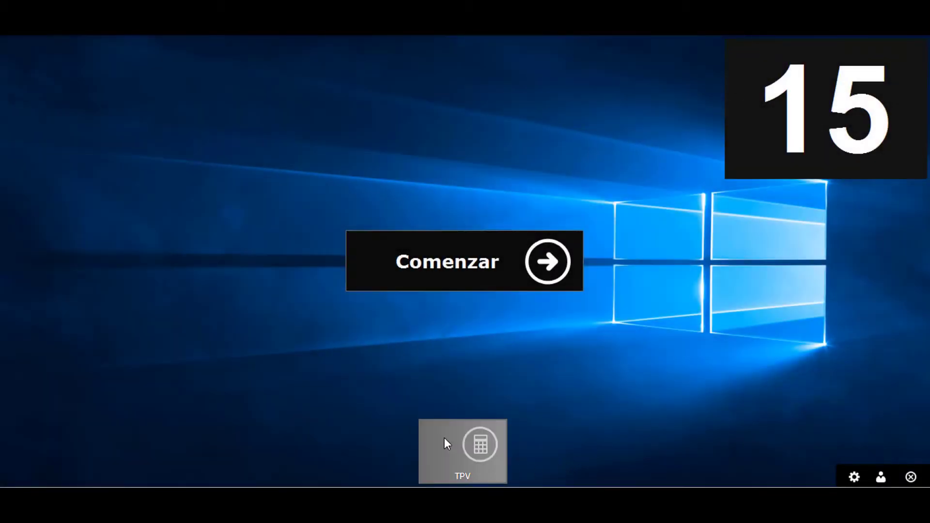
- Log in to the TPV as the operator and start a new registered customer
left_click(444, 439)
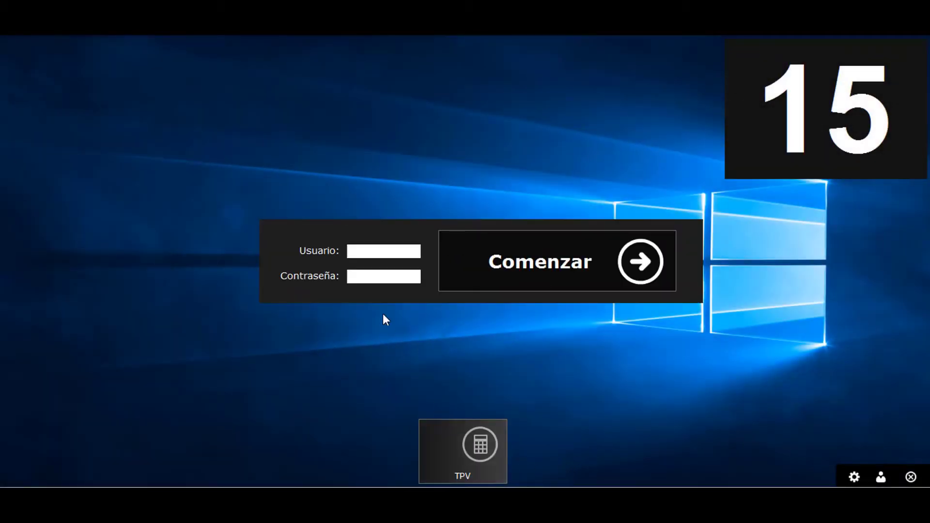
type("jimmy")
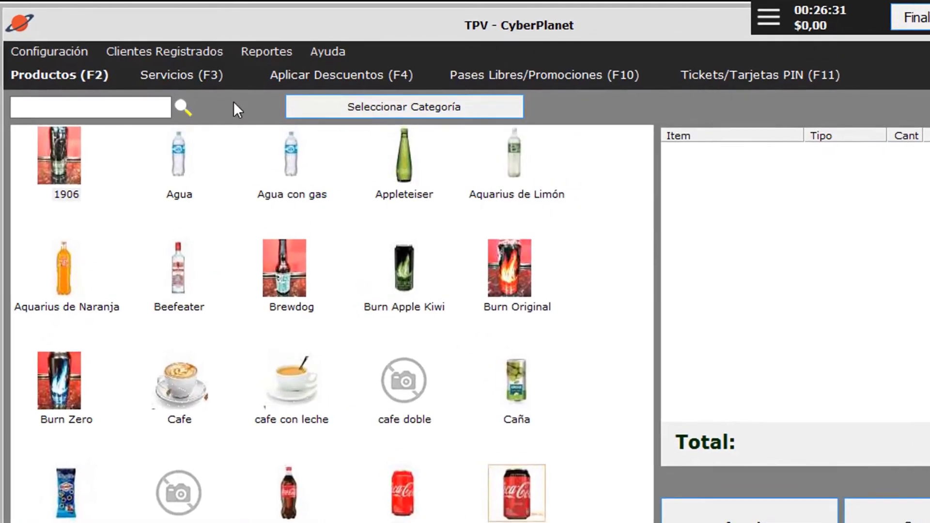
left_click(164, 51)
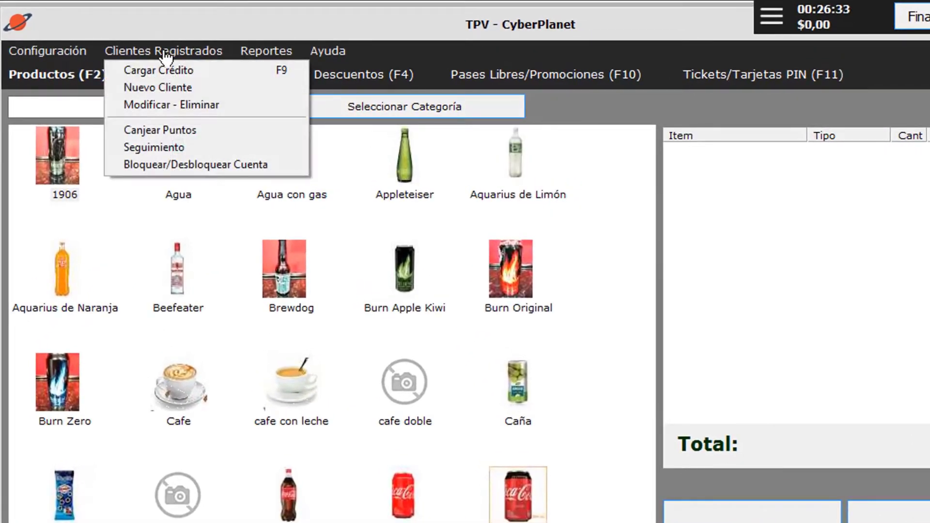
left_click(211, 85)
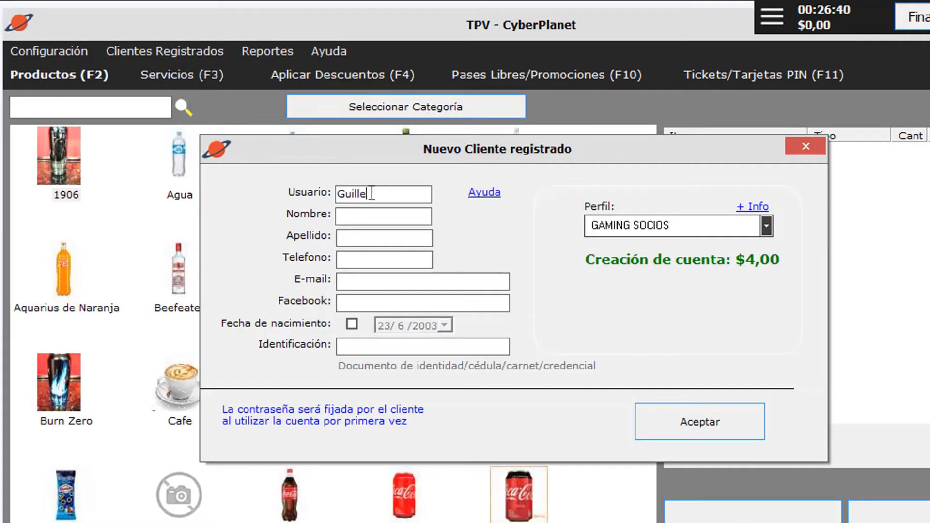
- Fill in the new customer's username, first name and surname, and create the account
key("Tab")
key("Tab")
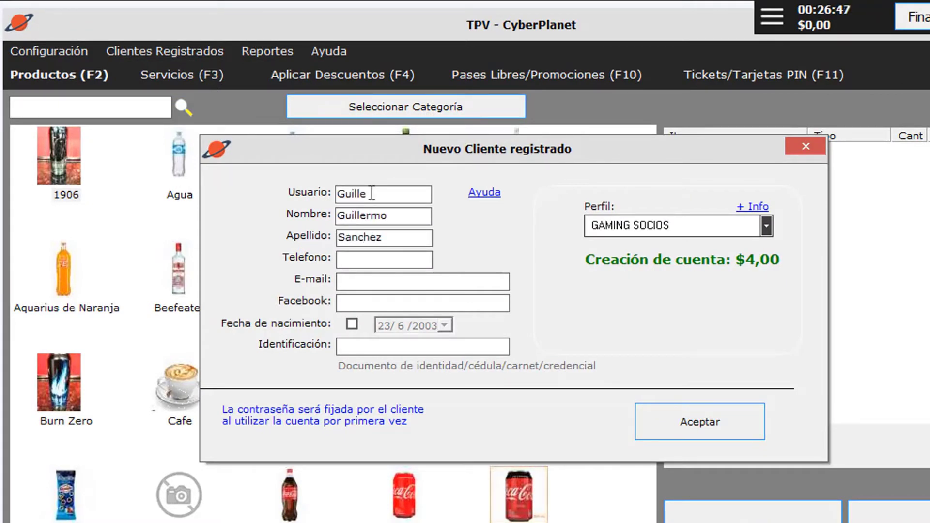
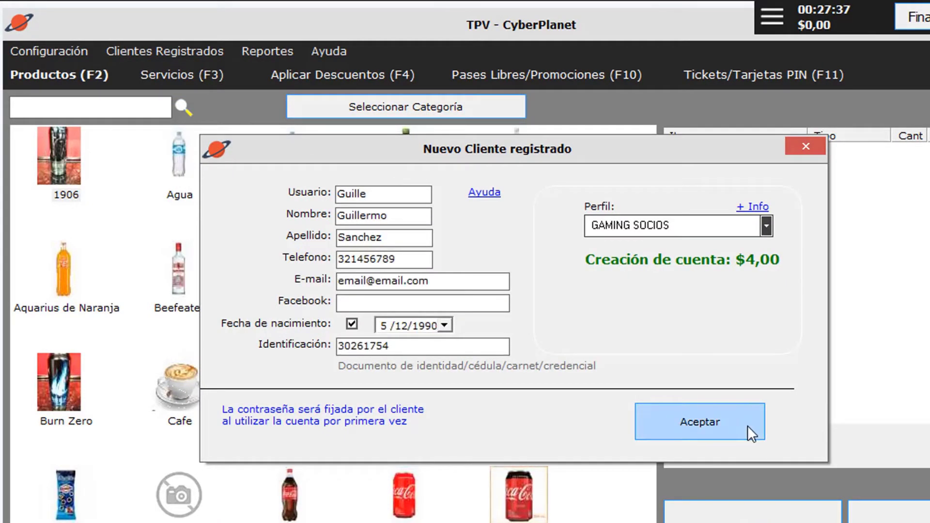
left_click(748, 426)
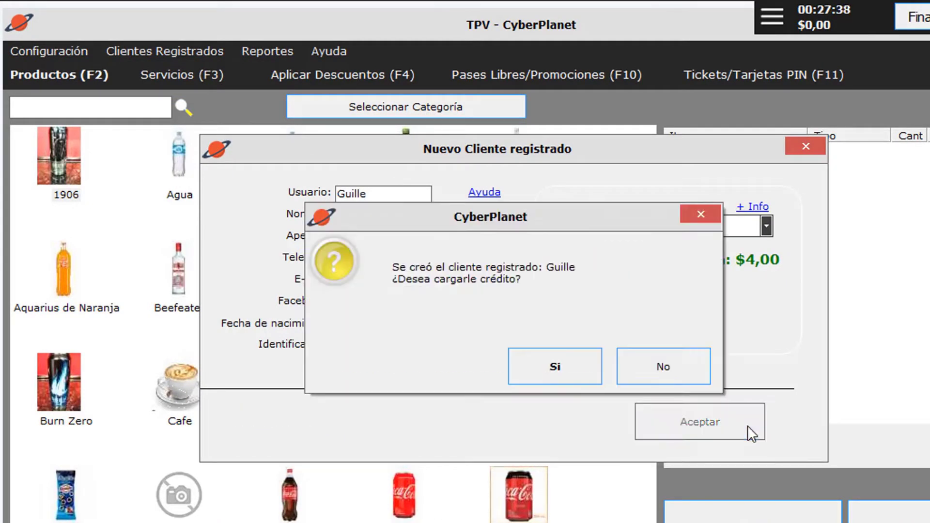
- Load $100,00 of credit onto the new customer account
left_click(575, 364)
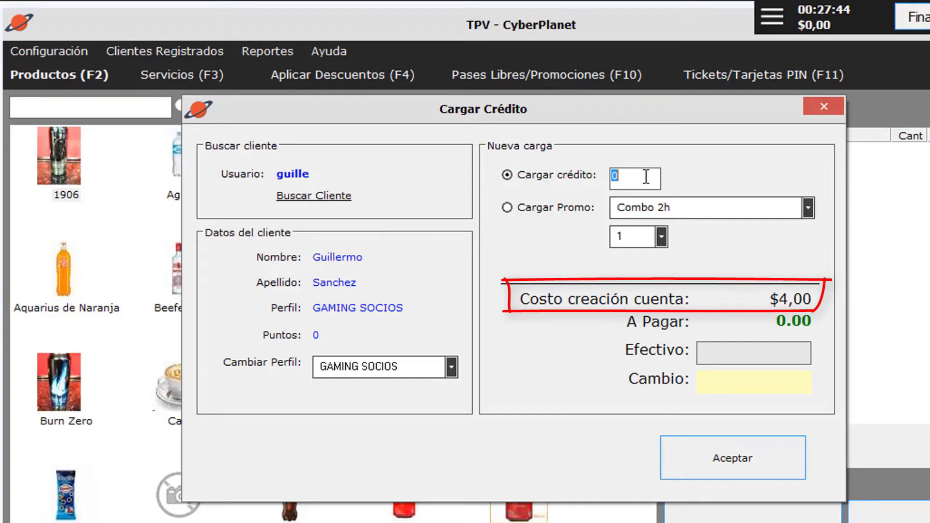
type("100")
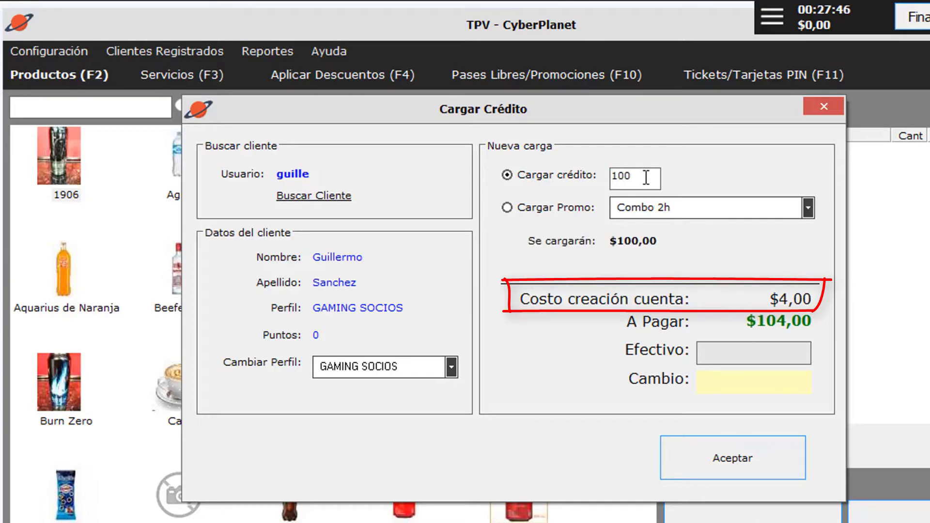
left_click(758, 451)
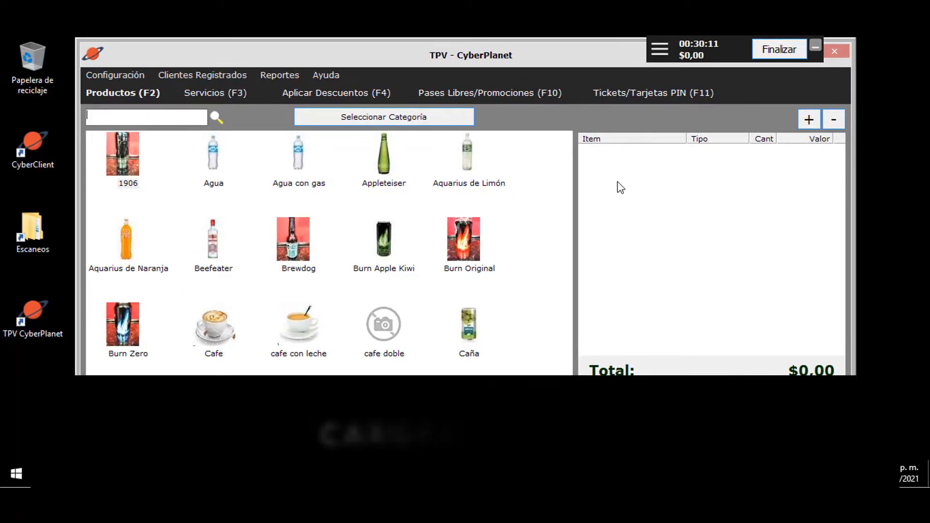
- Search for and select the existing customer under Clientes Registrados > Cargar Crédito
left_click(223, 77)
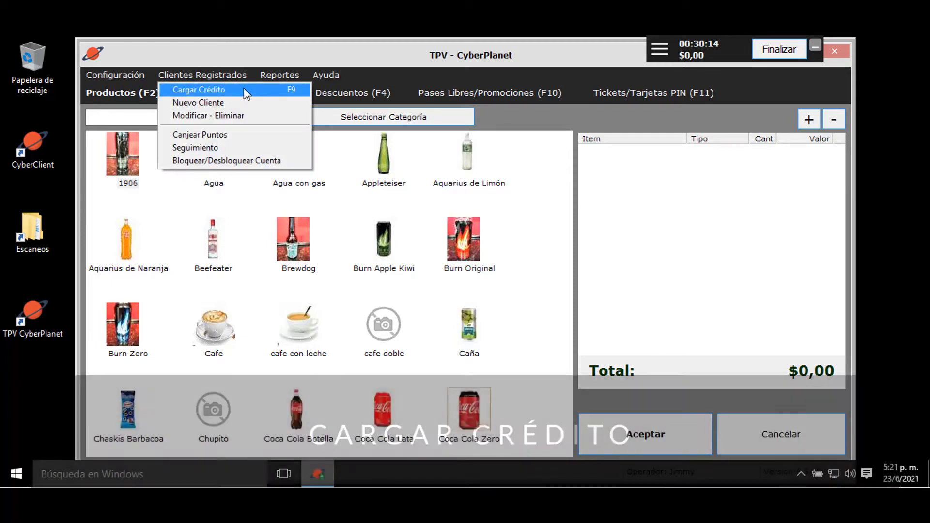
left_click(244, 88)
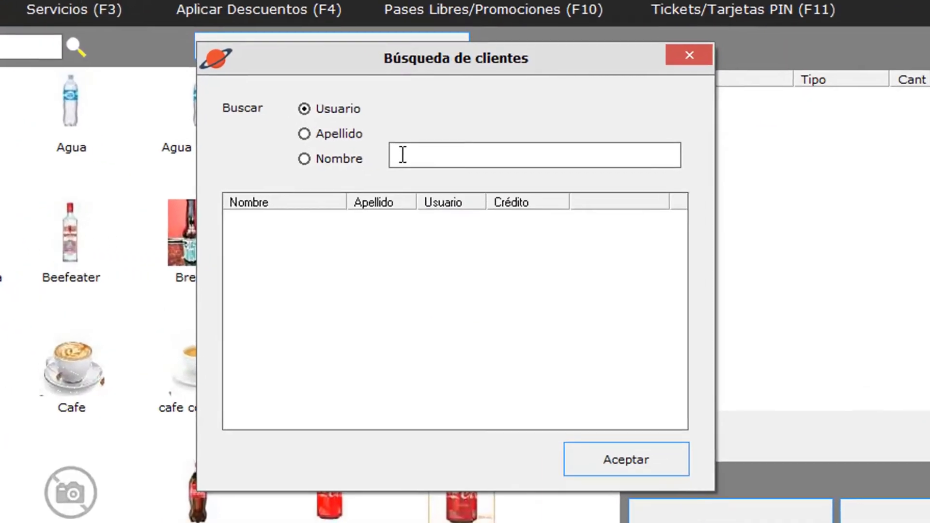
left_click(423, 179)
type("adan")
key("Return")
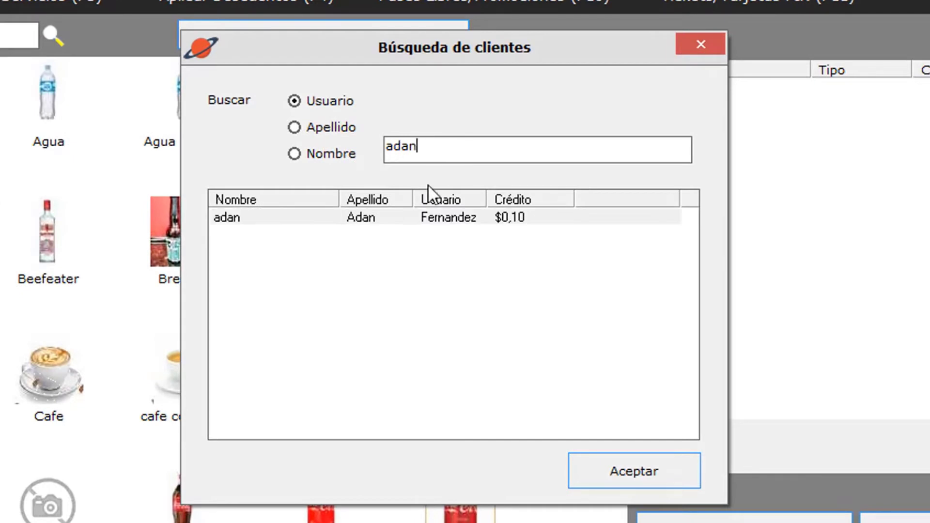
left_click(456, 228)
left_click(665, 473)
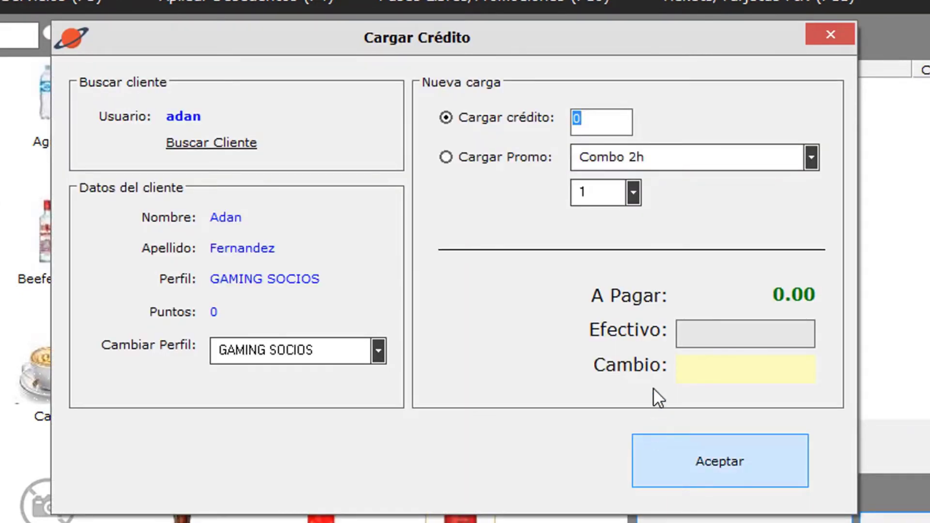
- Enter 10 of credit, paid with 10 in cash
type("10")
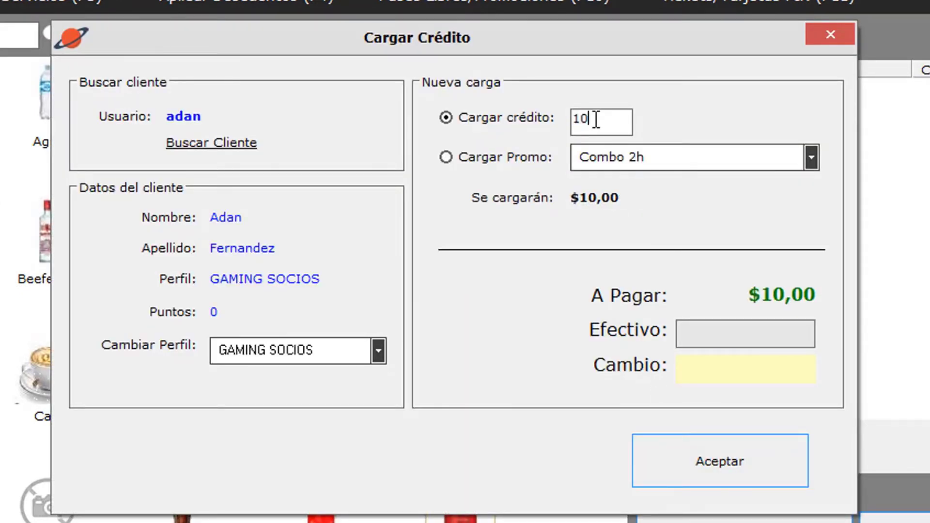
left_click(748, 329)
type("10")
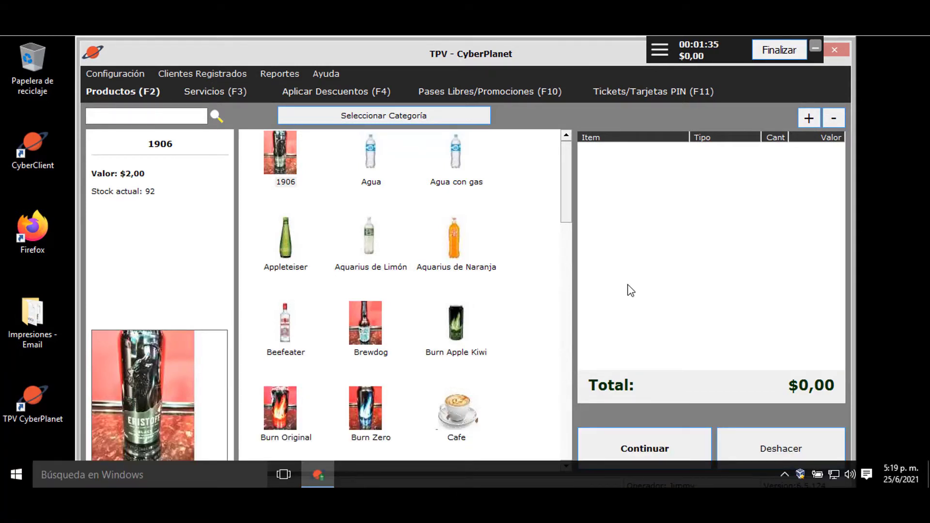
- Open the Lugar que anda document from Impresiones - Email in WordPad and print it
double_click(21, 325)
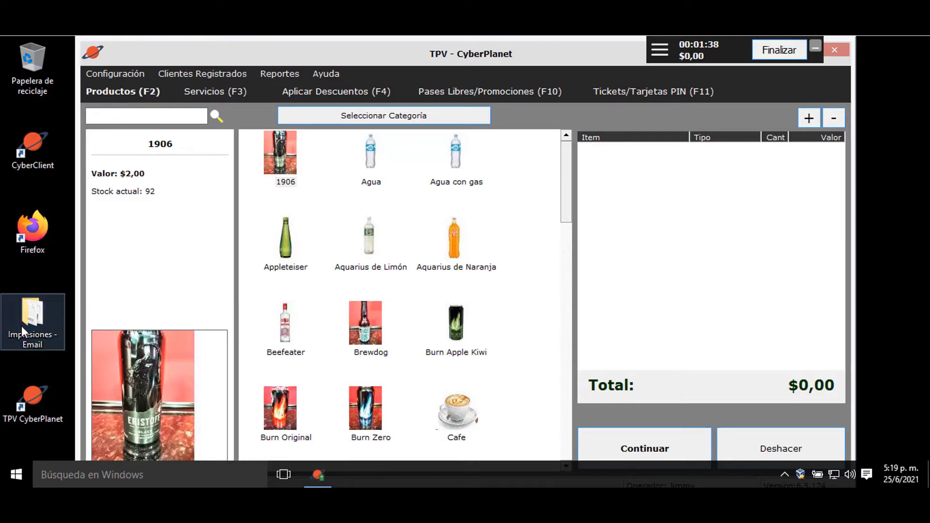
double_click(167, 155)
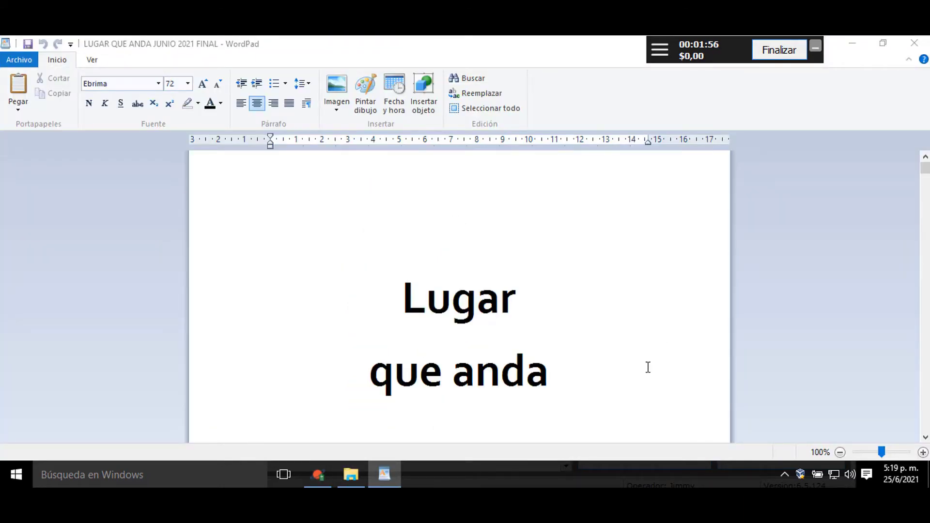
key("ctrl+p")
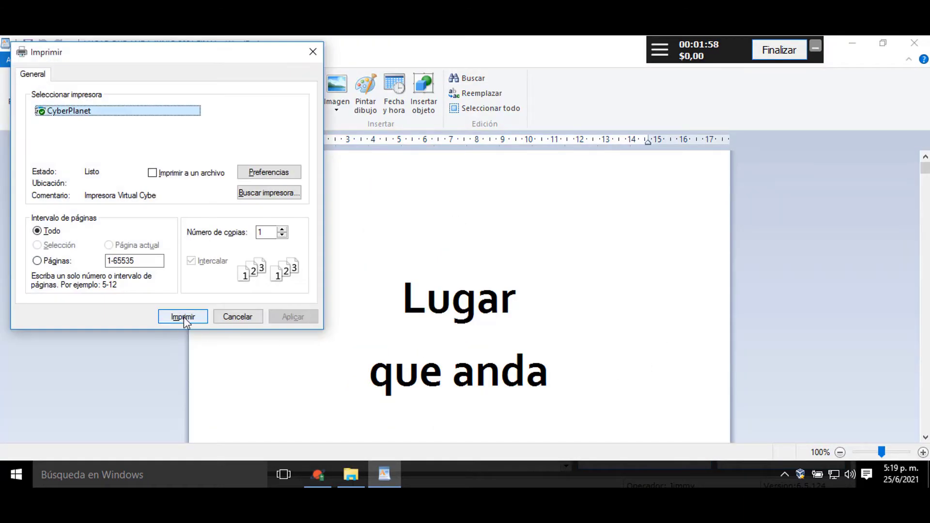
left_click(183, 315)
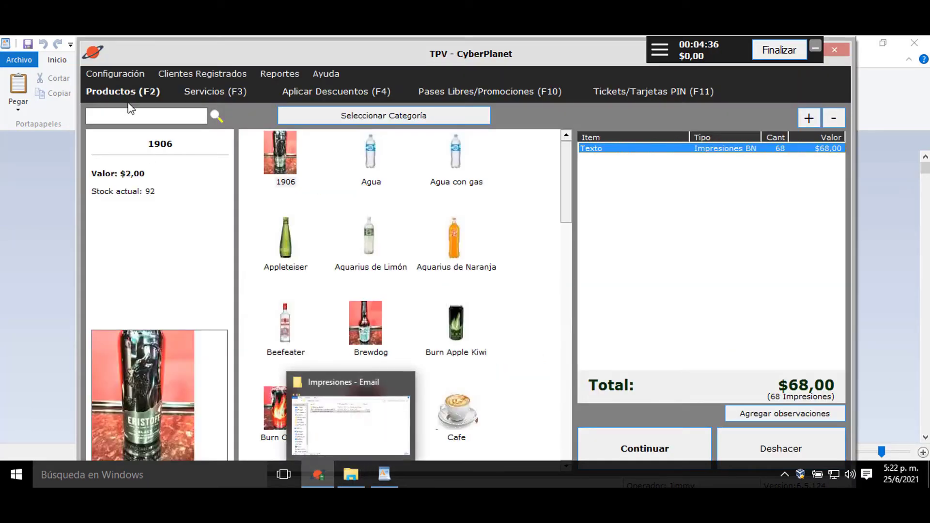
- Add the Anillado binding service at $6,00 and an Aquarius de Naranja to the ticket
left_click(201, 95)
double_click(271, 156)
type("6")
key("Return")
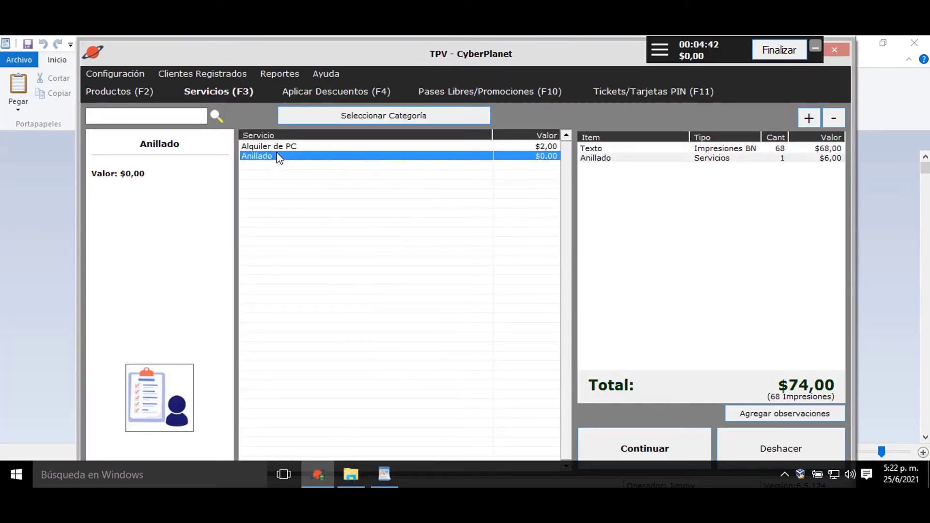
left_click(110, 92)
double_click(452, 254)
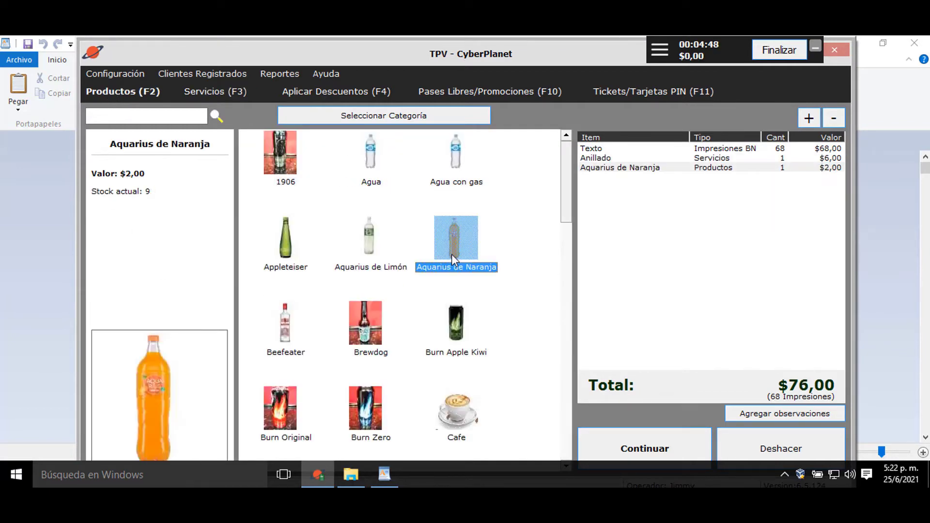
- Charge the $76,00 ticket to the registered client's credit
left_click(687, 446)
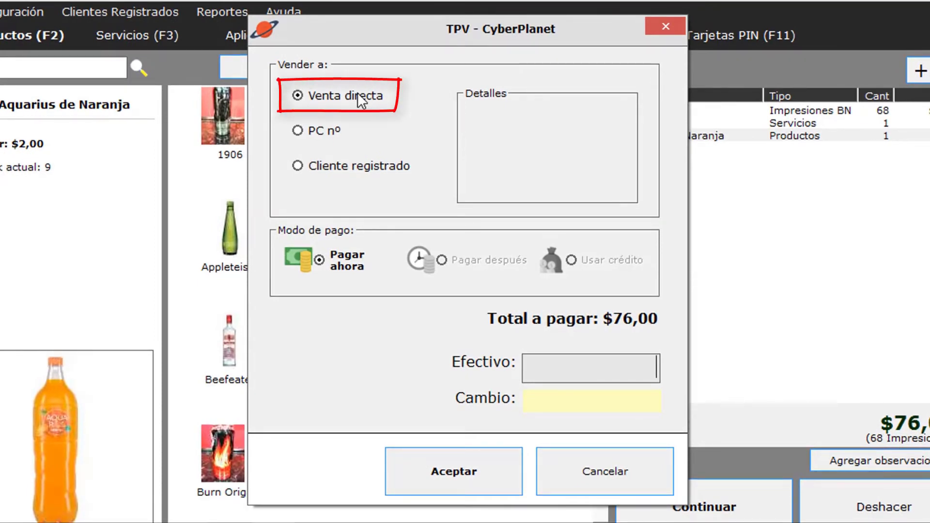
left_click(316, 131)
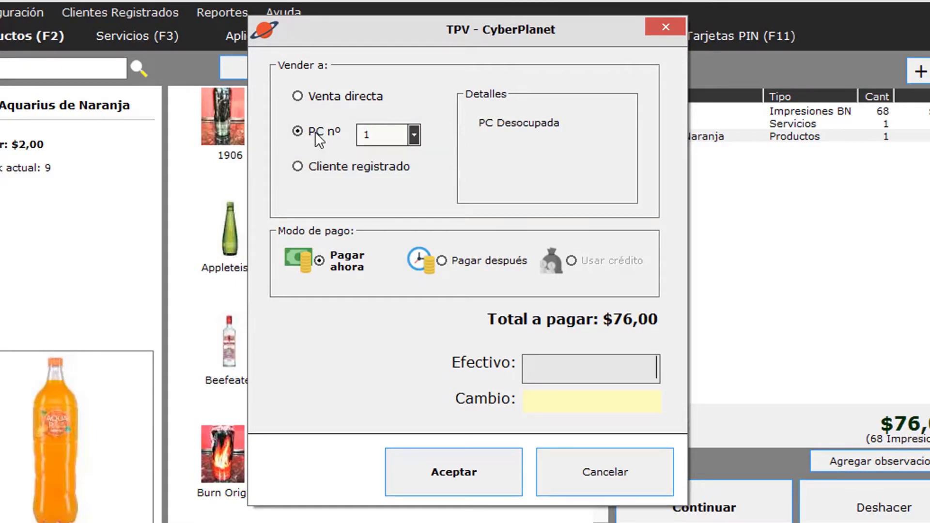
left_click(325, 169)
type("guille")
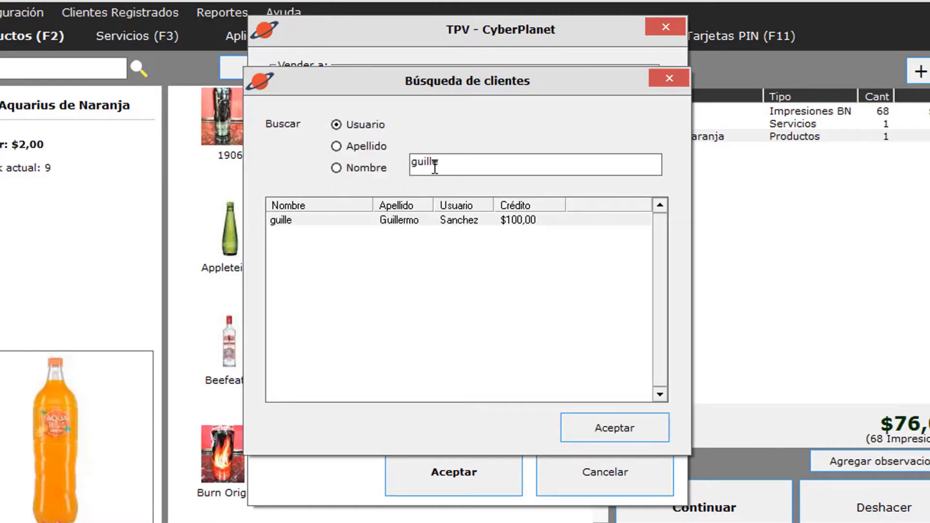
key("Return")
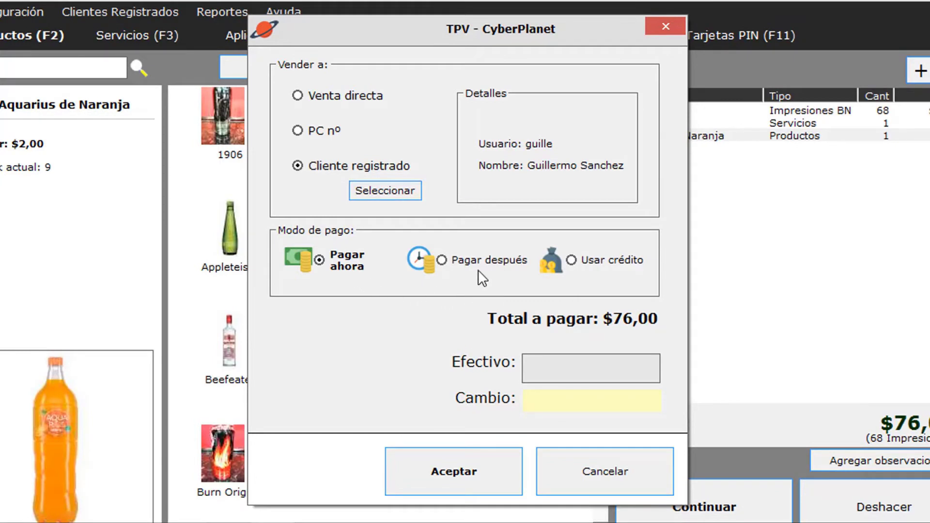
left_click(573, 260)
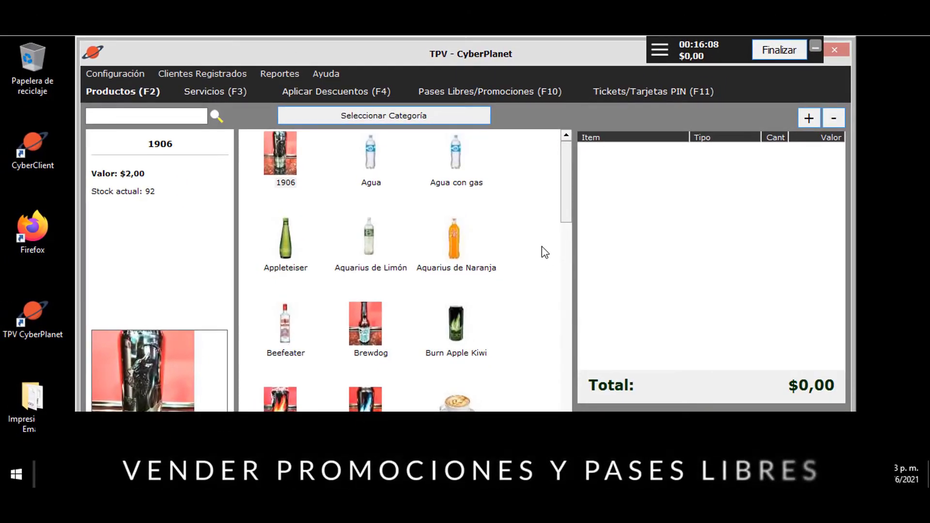
- Add the Super Promo promotion from the passes and promotions catalogue to the ticket
key("F10")
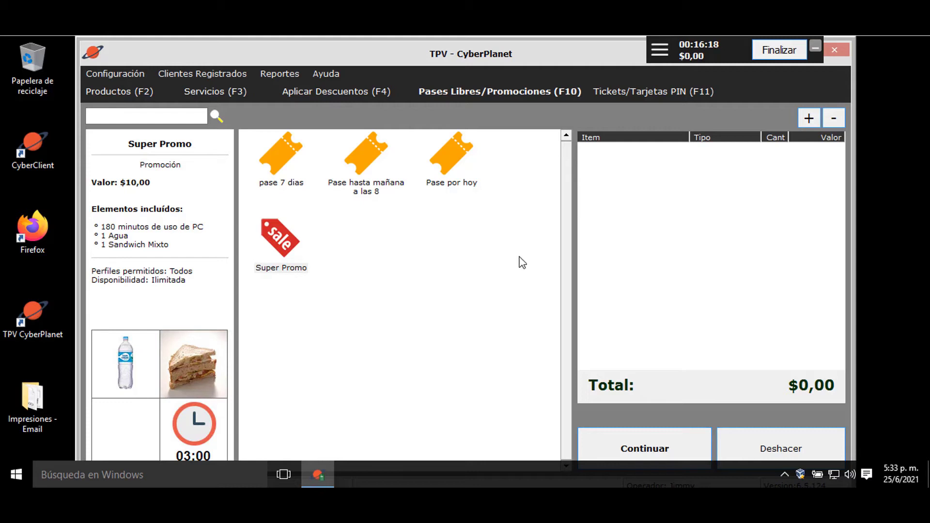
left_click(287, 247)
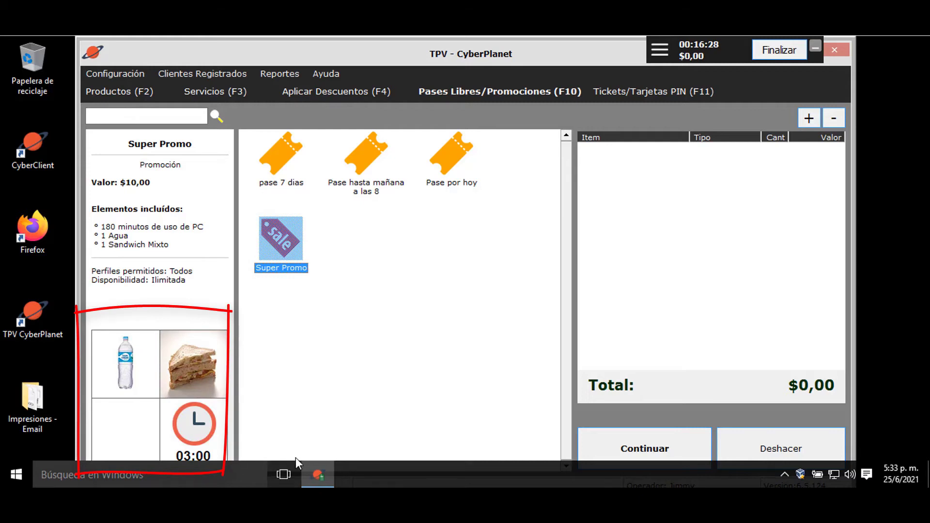
double_click(291, 255)
- Sell the promo to the registered client, paying 10 in cash
left_click(685, 444)
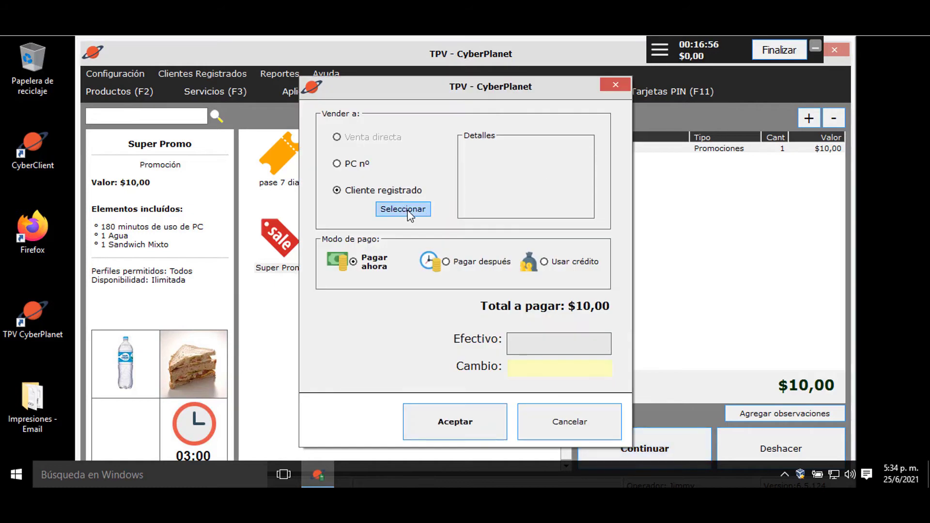
left_click(408, 210)
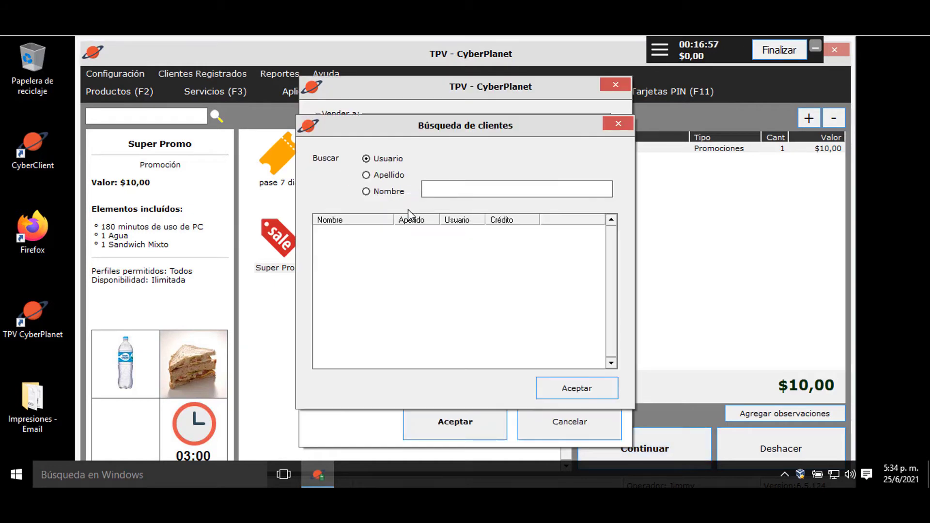
type("adan")
key("Return")
key("Return")
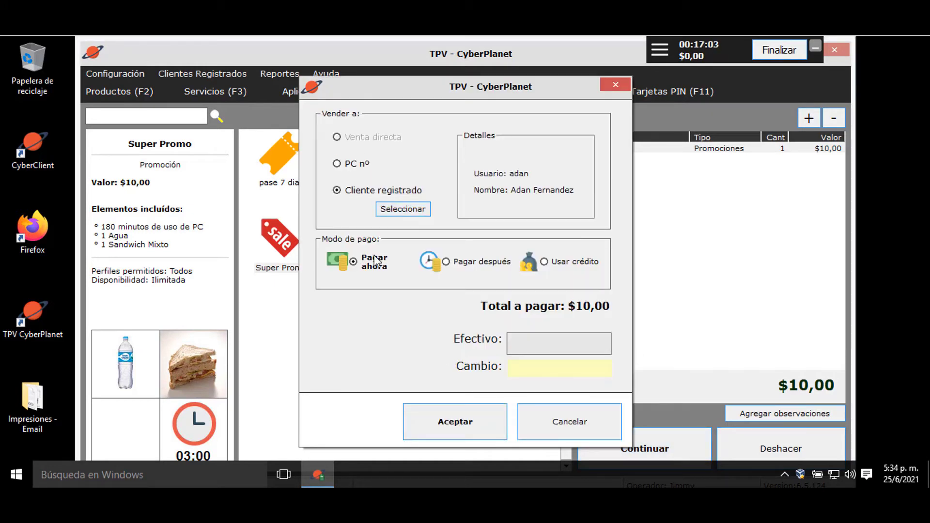
type("10")
left_click(498, 410)
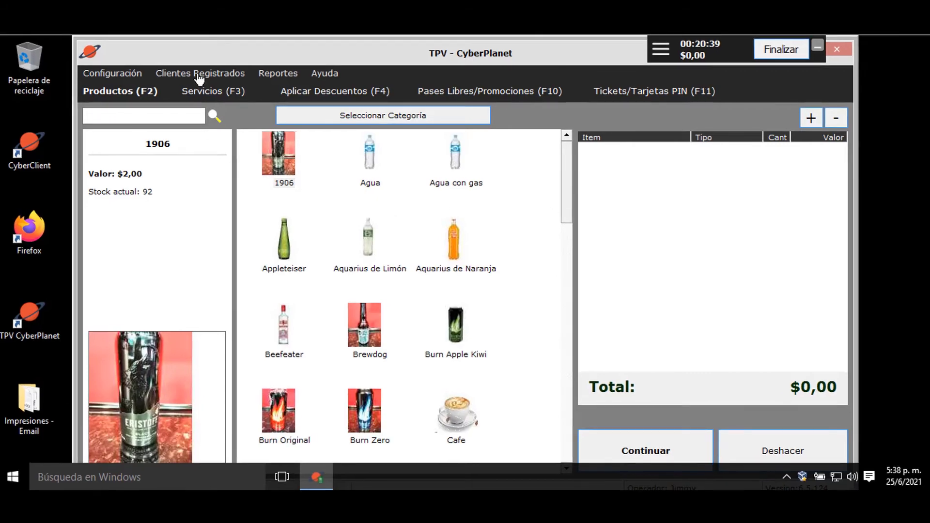
- Find the client's account under Clientes Registrados > Bloquear/Desbloquear Cuenta
left_click(199, 75)
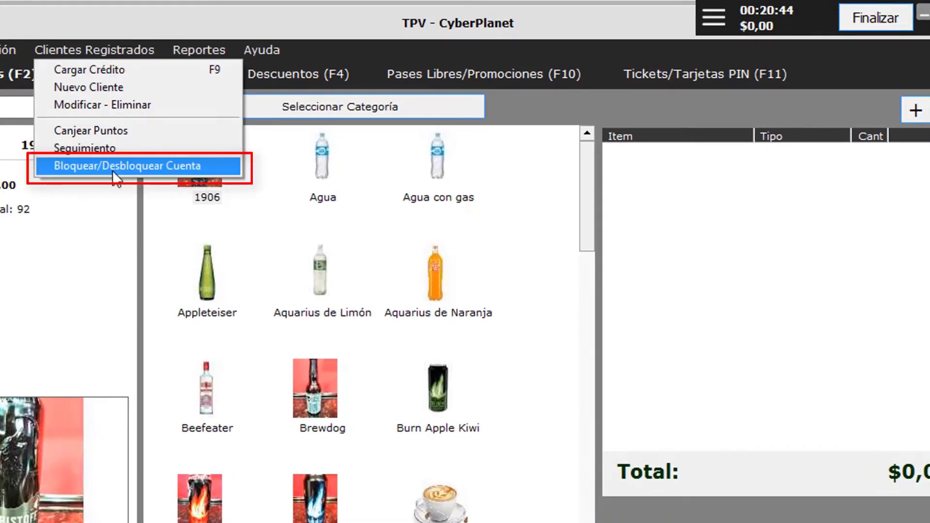
left_click(208, 166)
left_click(424, 216)
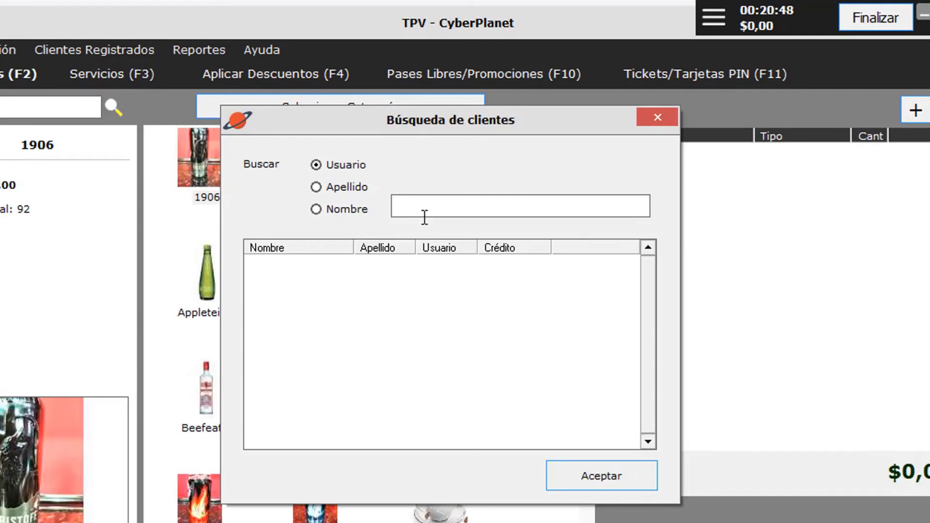
type("bard")
key("Return")
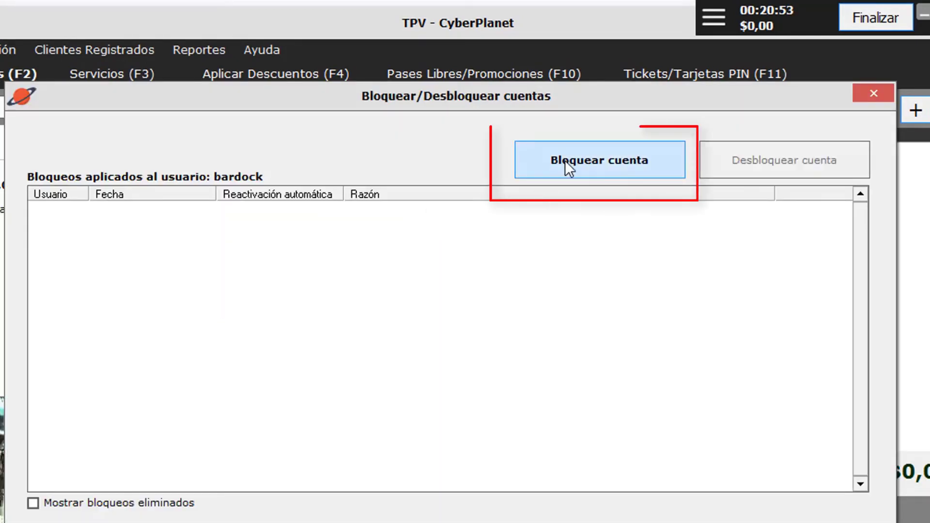
- Block the account for 24 Horas with reason 'El cliente grito excesivamente'
left_click(562, 161)
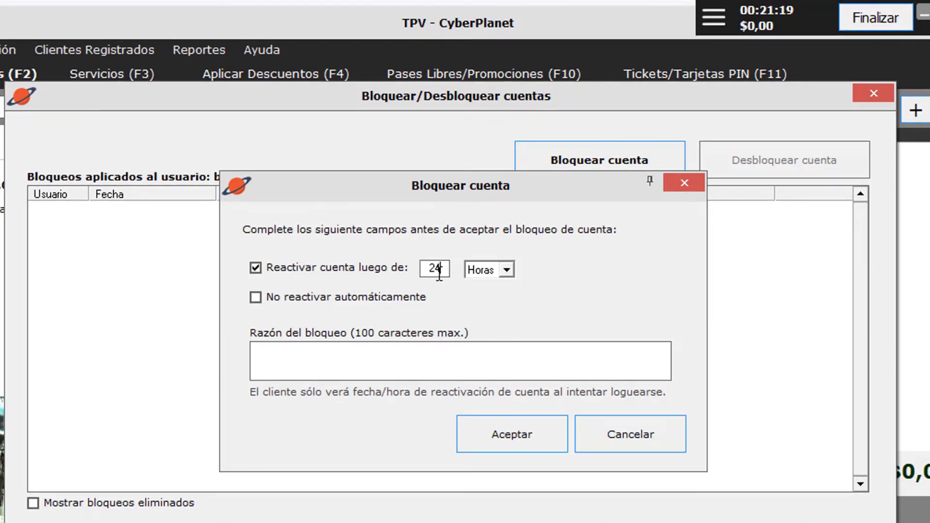
left_click(443, 273)
left_click(273, 349)
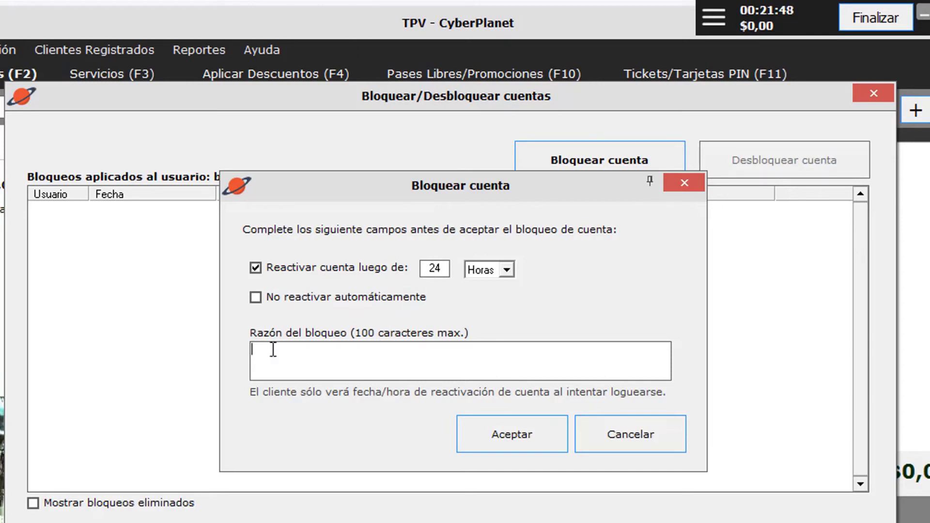
type("El cliente grito excesivamente")
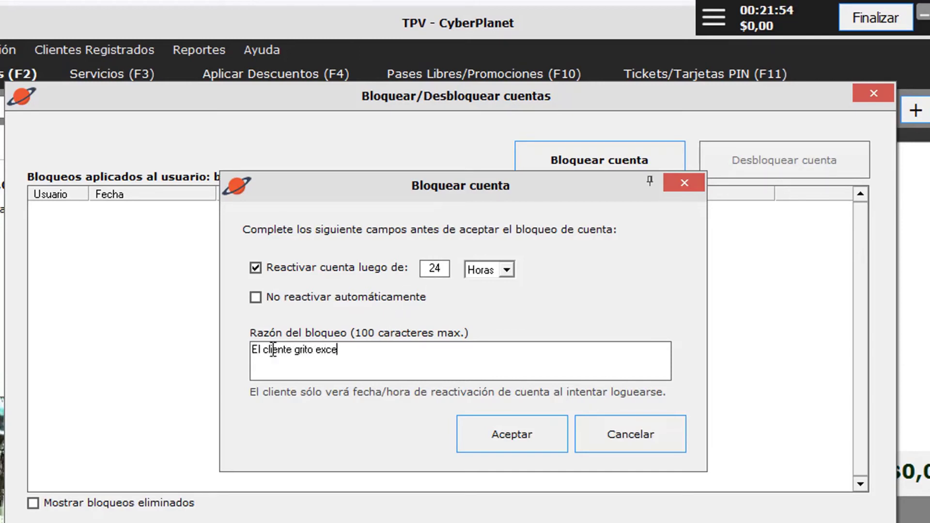
left_click(533, 434)
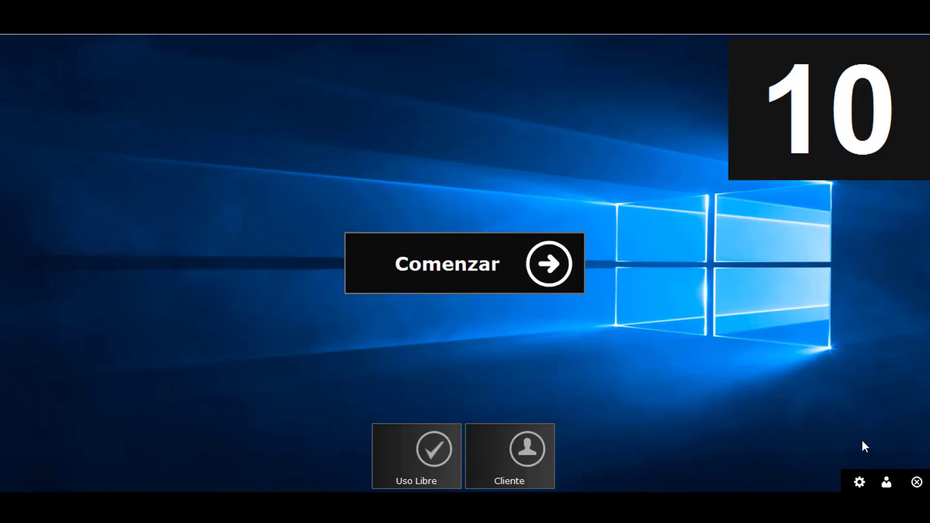
left_click(505, 442)
- Attempt to sign in to CyberClient with the blocked client's username and password
type("ba")
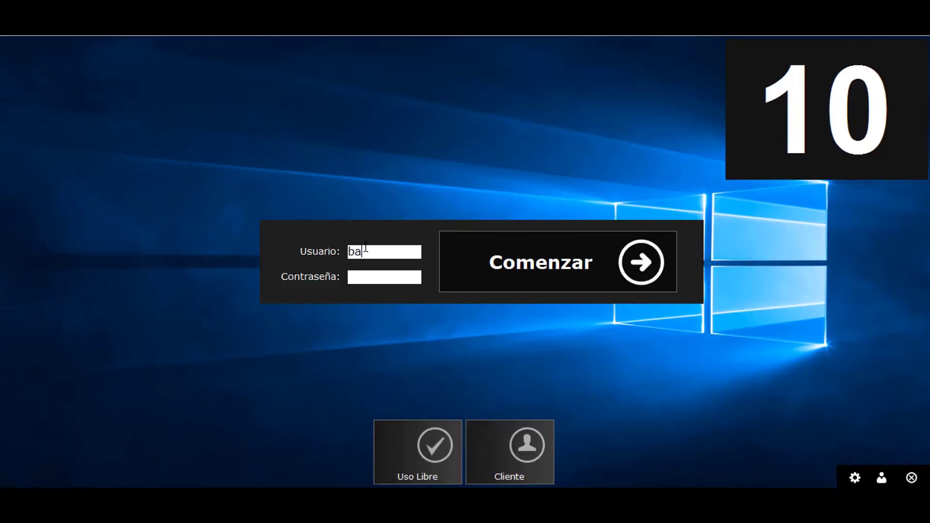
type("rdock")
key("Tab")
type("*********")
key("Return")
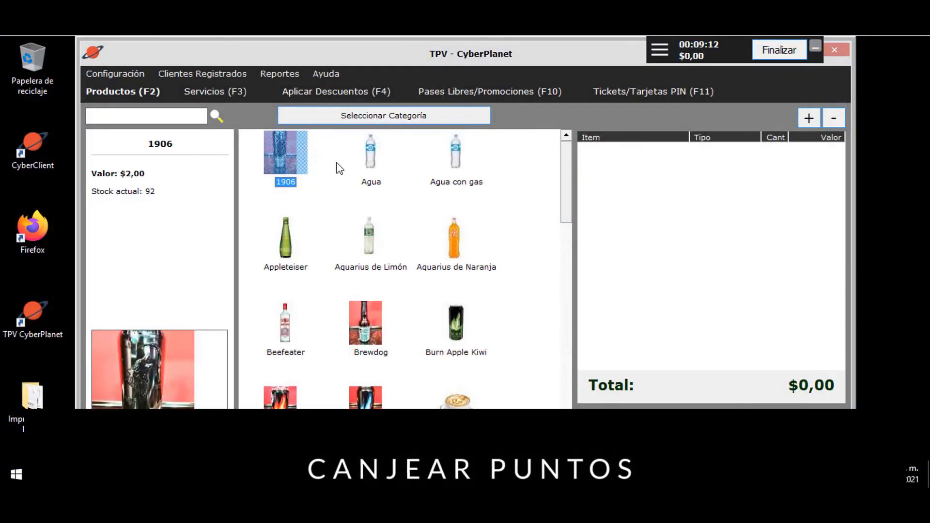
- Find the client under Clientes Registrados > Canjear Puntos
left_click(203, 76)
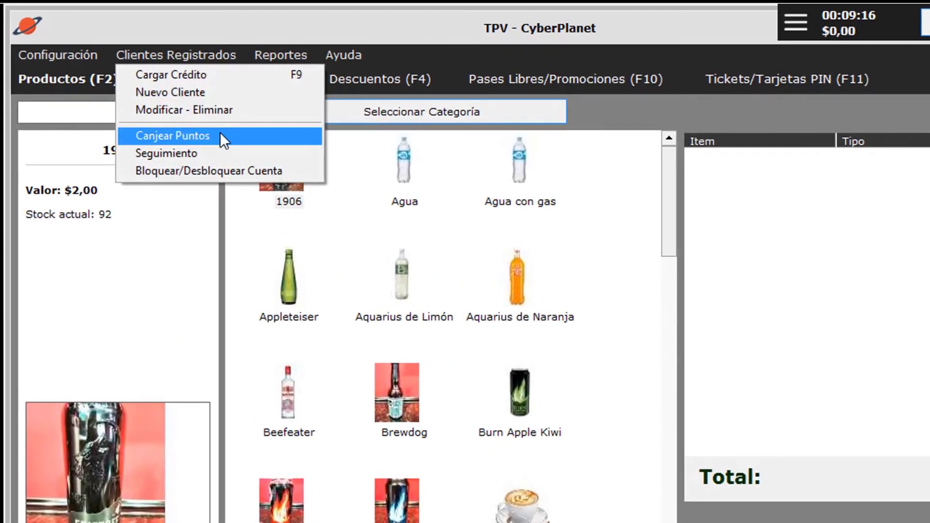
left_click(220, 135)
left_click(517, 212)
type("gervasio")
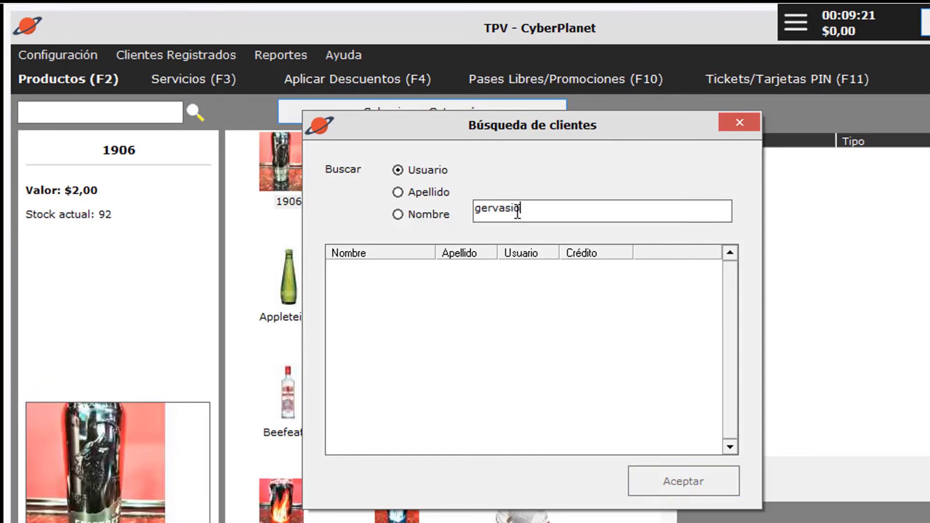
key("Return")
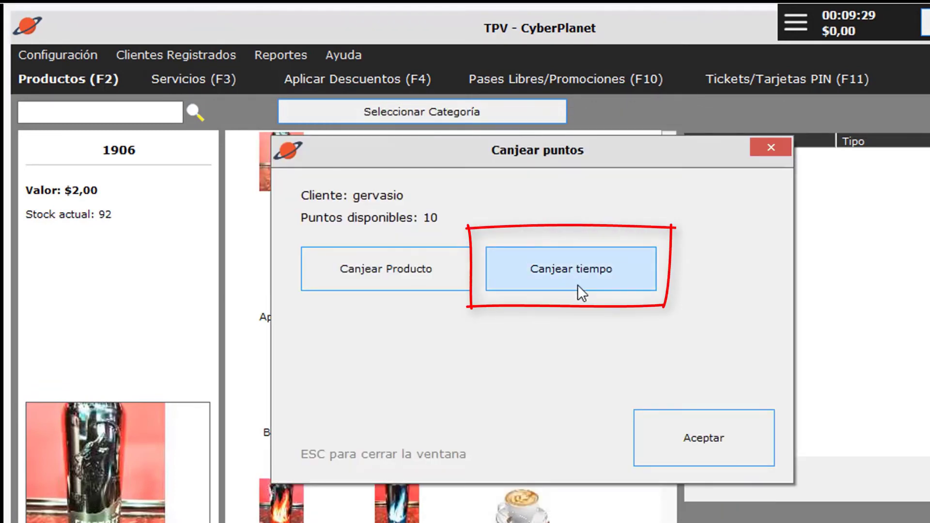
- Redeem the client's 10 points for an Agua and confirm the redemption
left_click(391, 274)
left_click(403, 186)
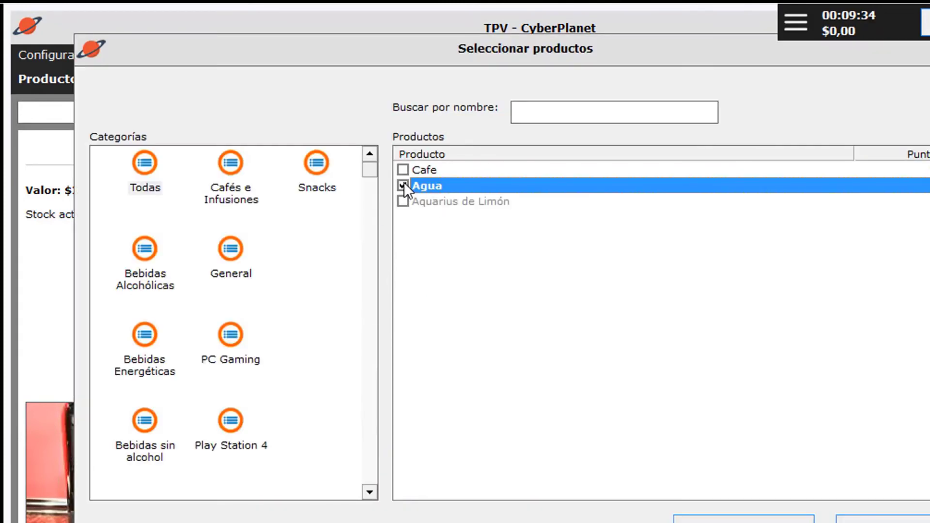
left_click(744, 520)
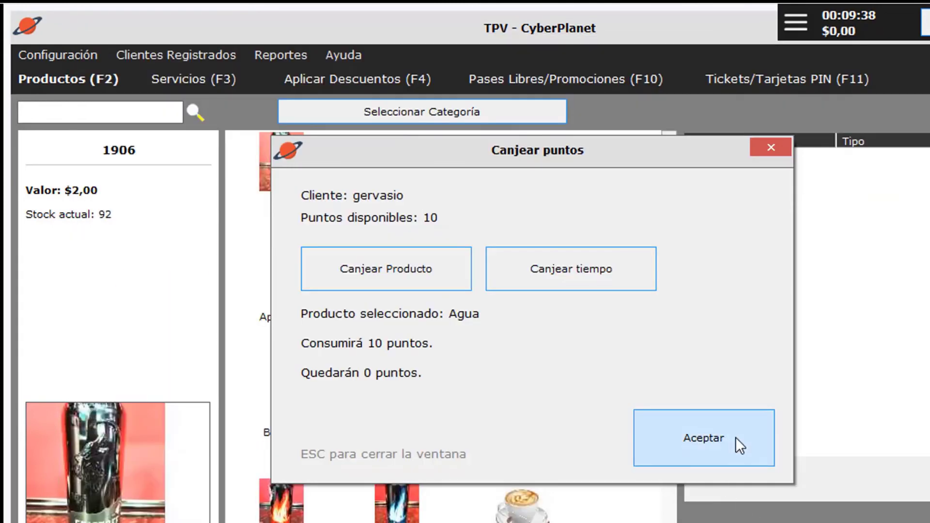
left_click(740, 441)
left_click(571, 377)
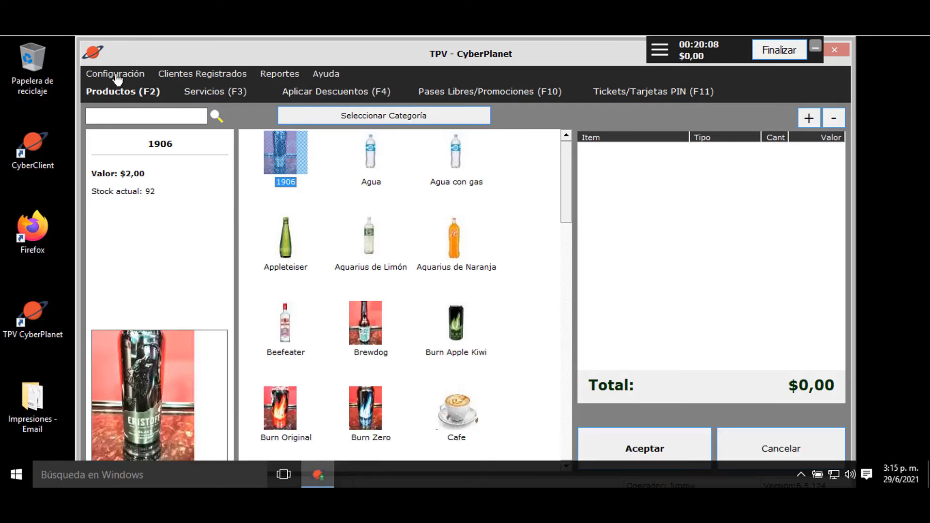
- Add 10 units of Burn Apple Kiwi via Ingresos/Egresos, raising its stock from 2 to 12
left_click(115, 74)
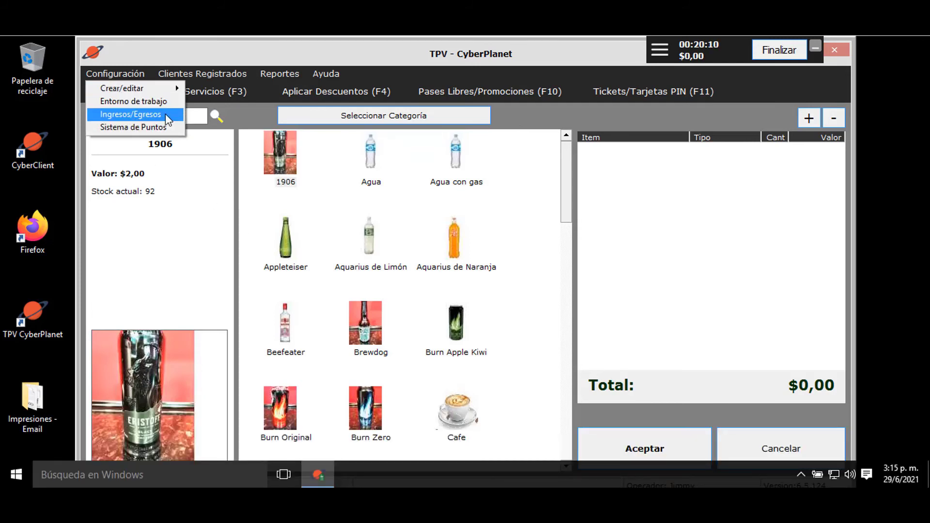
left_click(167, 118)
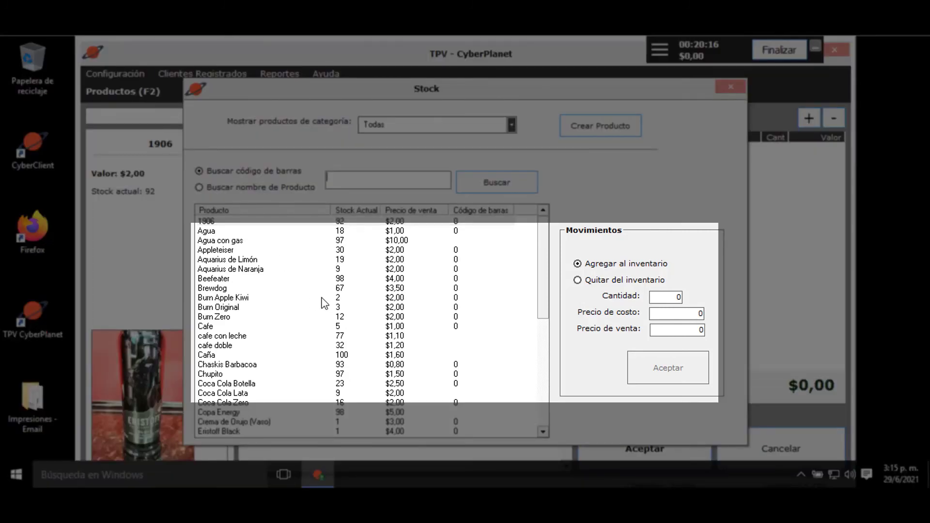
left_click(321, 297)
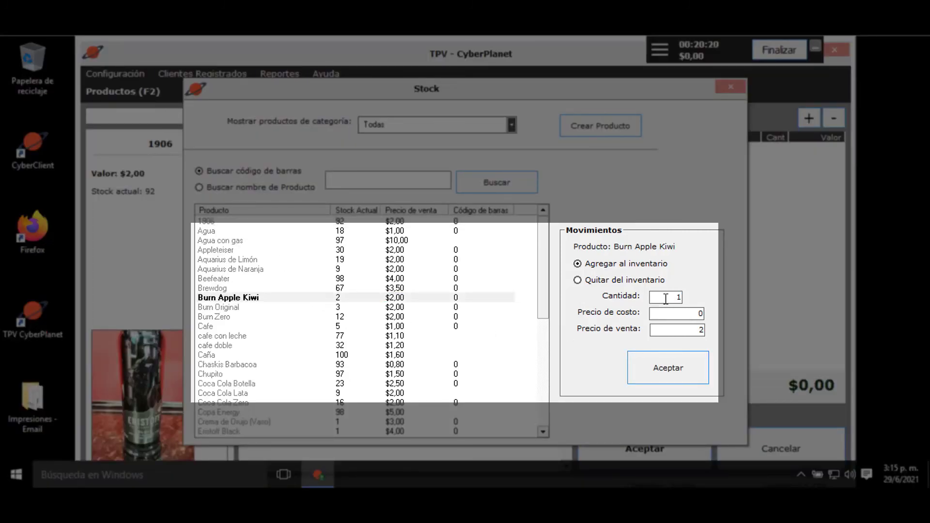
key("Return")
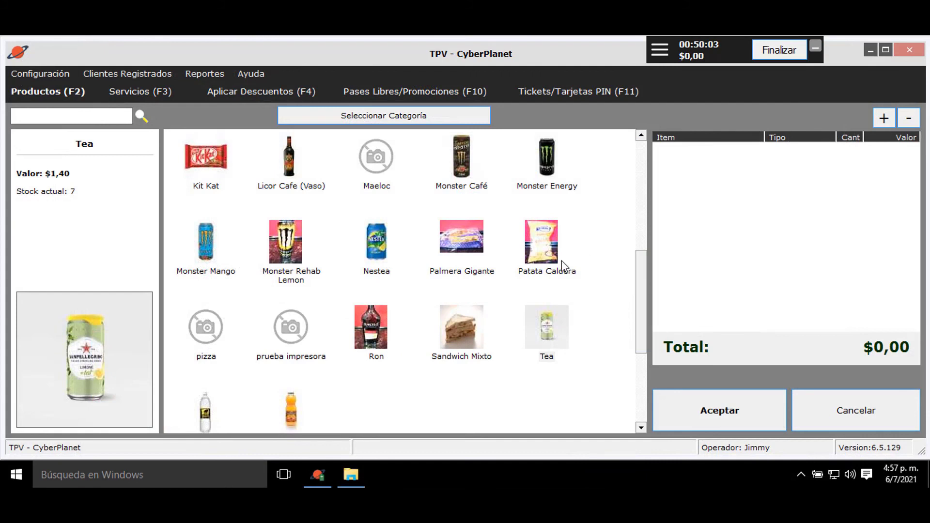
- Open the Consulta de caja report for TPV 15 and scroll to its $218,00 credit-load total
left_click(204, 74)
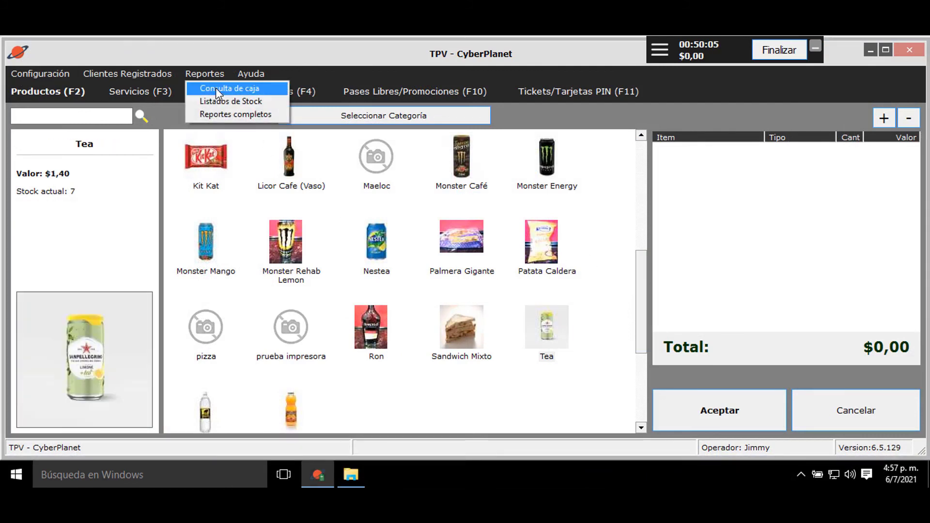
left_click(268, 92)
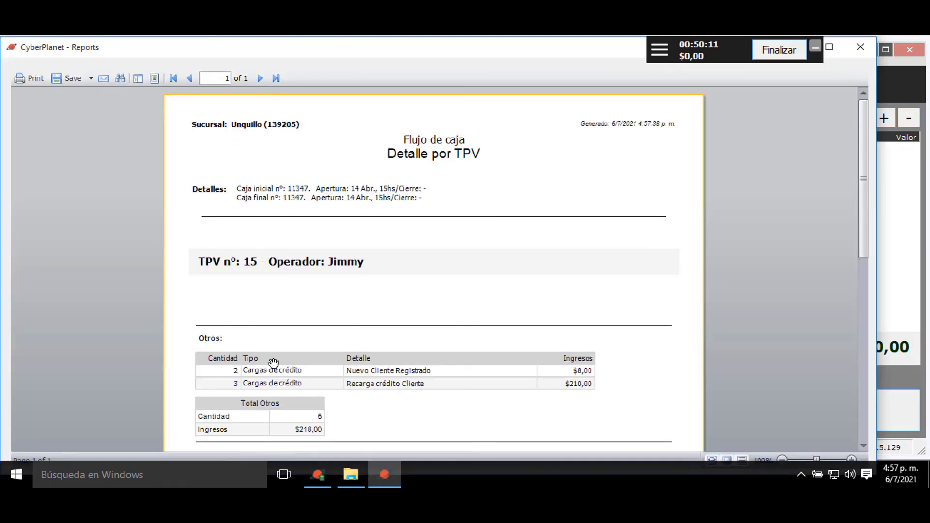
scroll(502, 412, "down", 3)
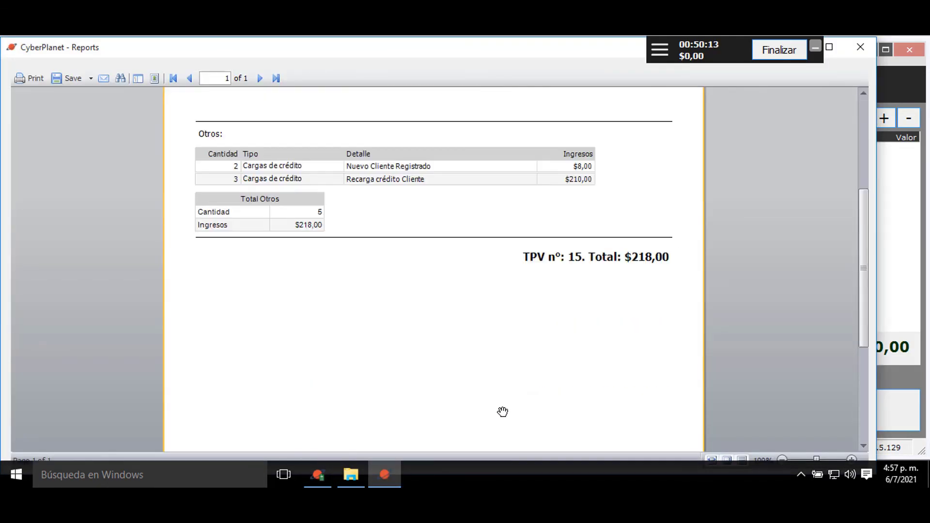